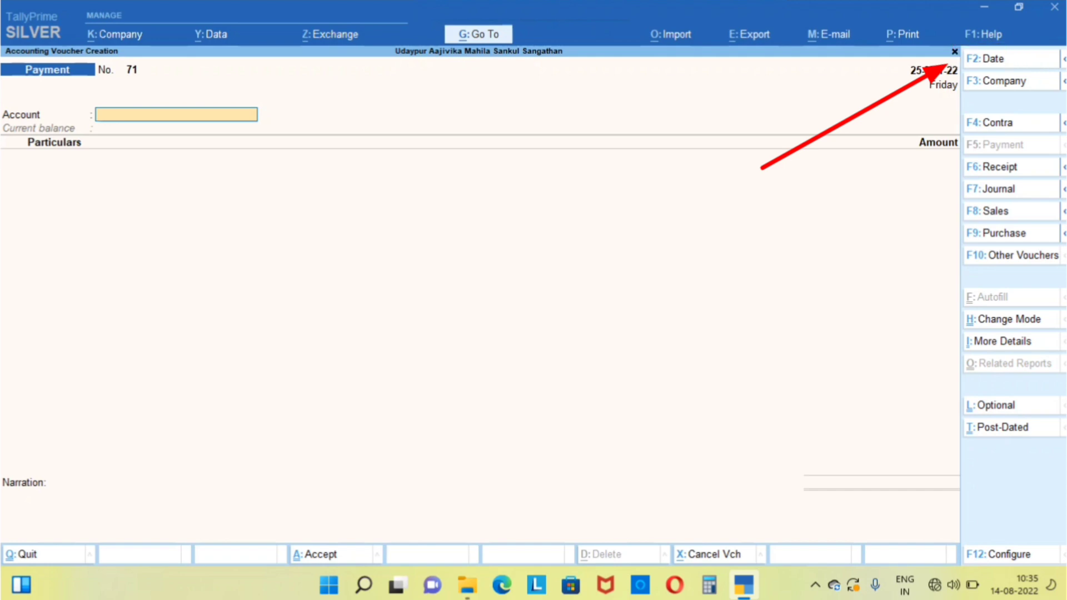
{"action": "key", "text": "F2"}
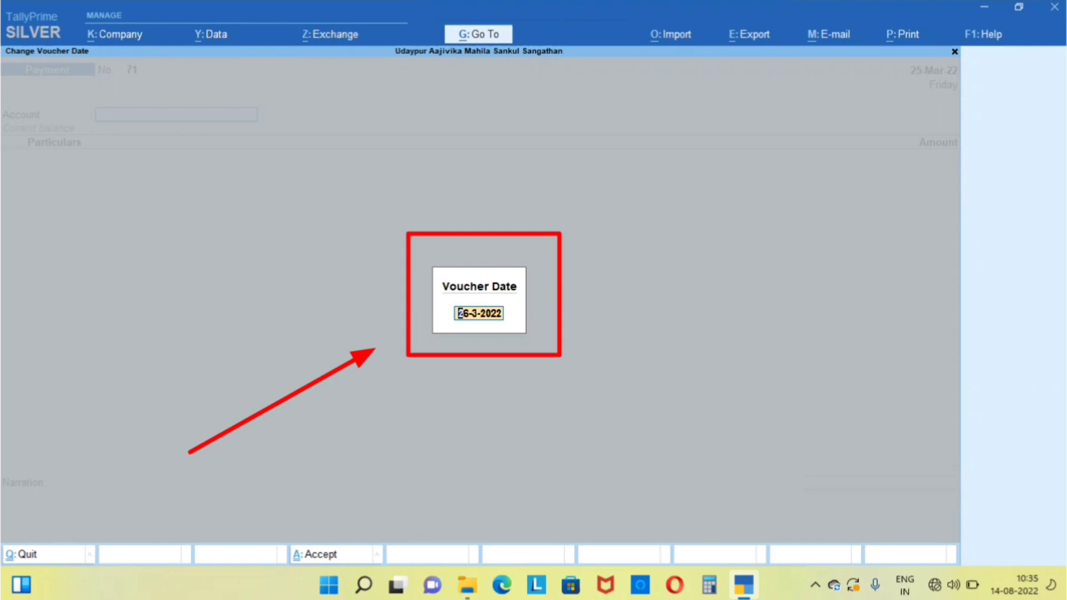
{"action": "key", "text": "Escape"}
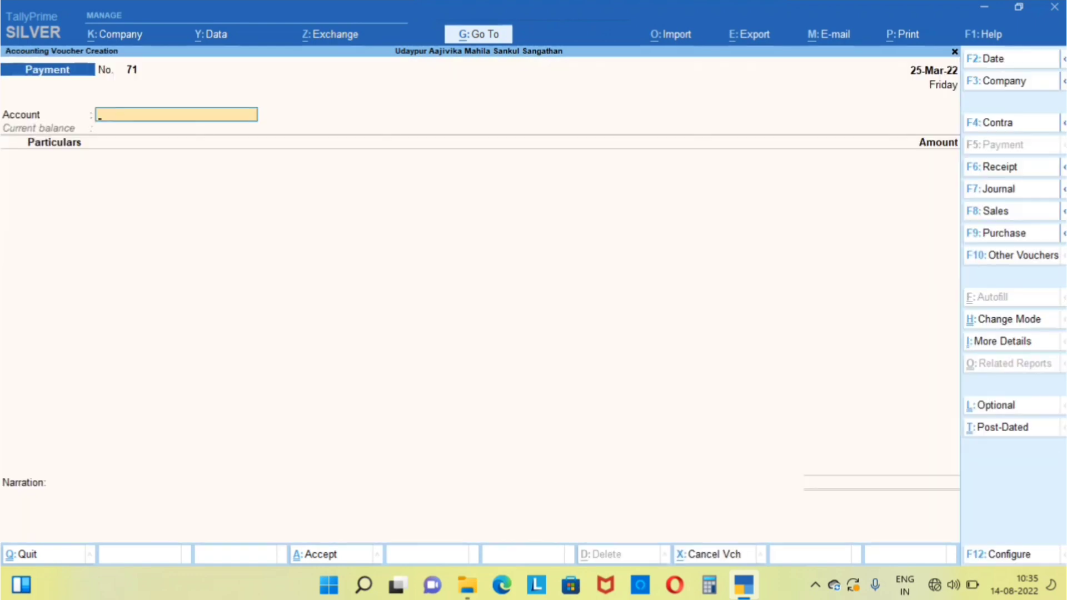
{"action": "key", "text": "F2"}
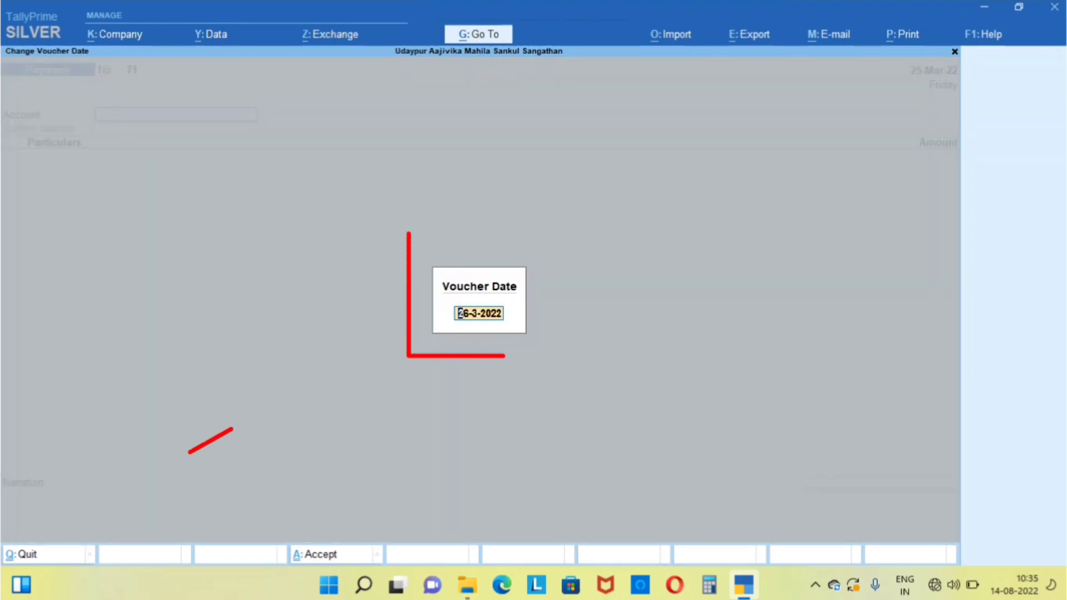
{"action": "key", "text": "BackSpace"}
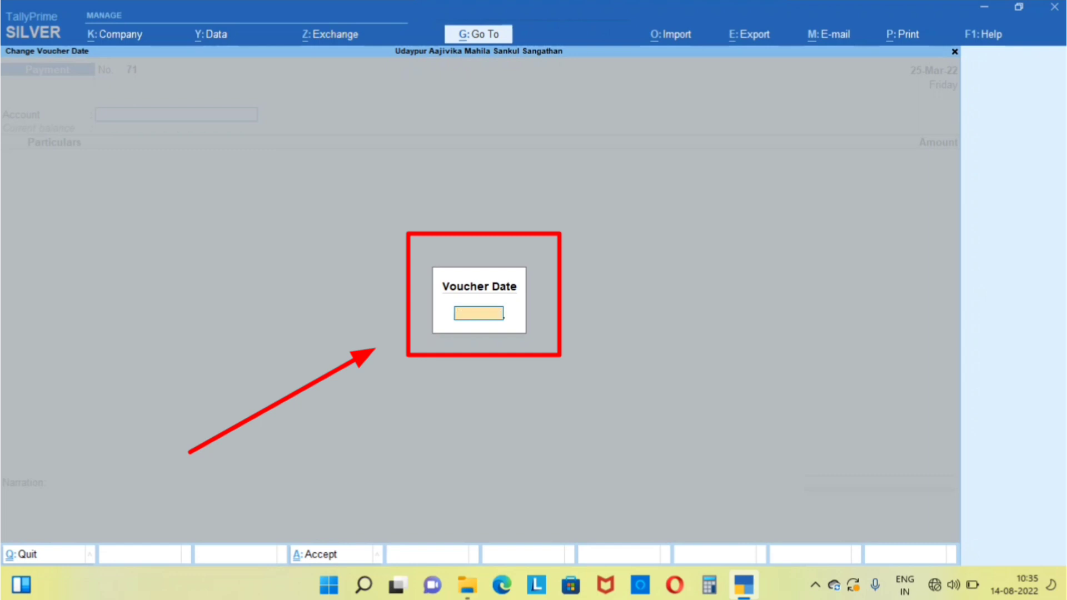
{"action": "key", "text": "Escape"}
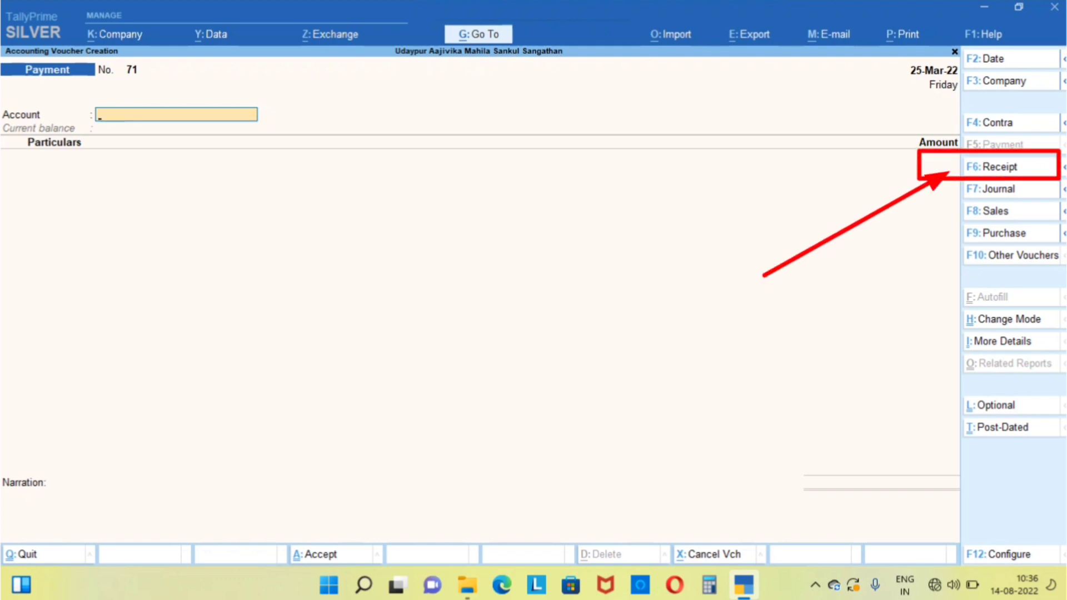
{"action": "key", "text": "F6"}
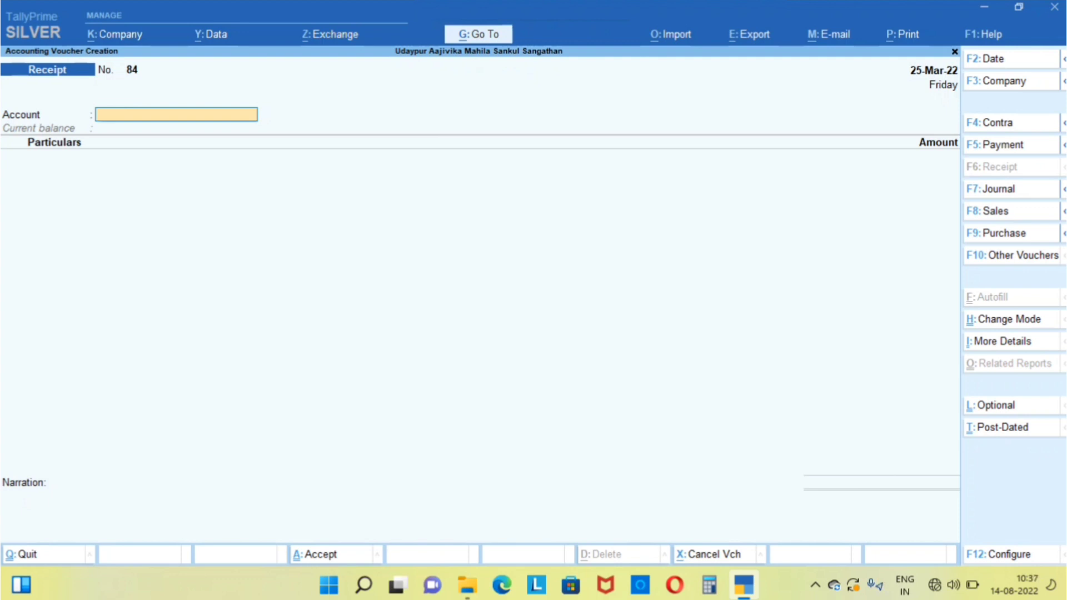
{"action": "key", "text": "Escape"}
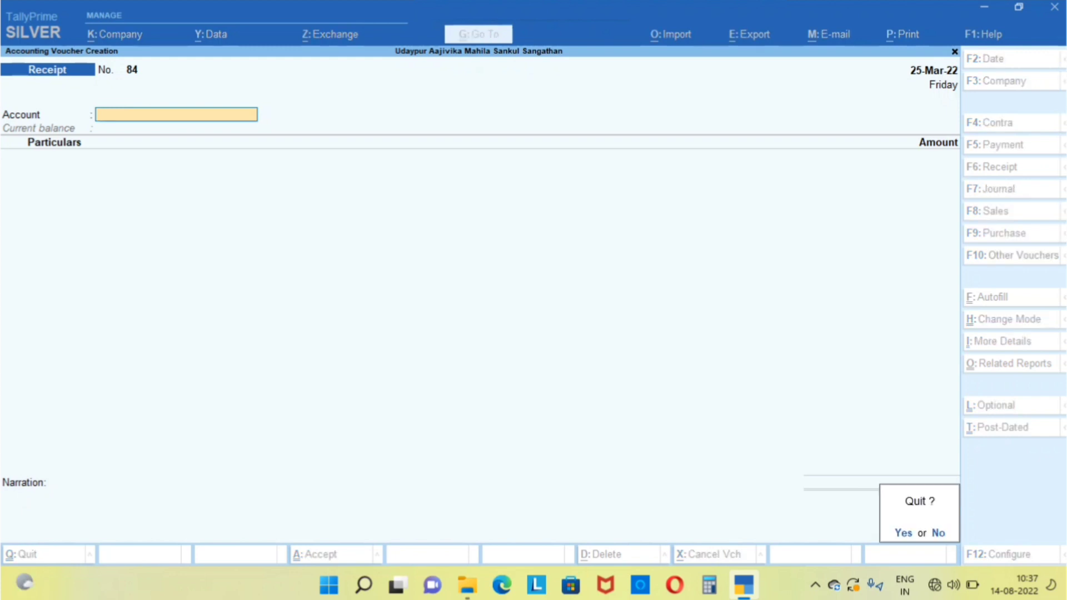
{"action": "key", "text": "y"}
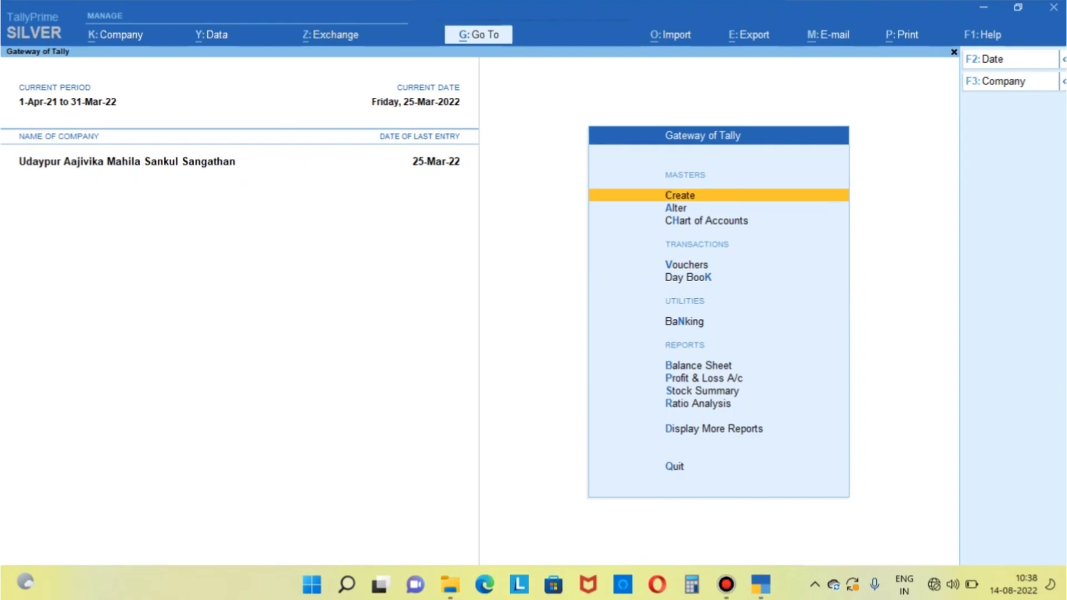
Open accounting voucher creation from the Gateway of Tally.
{"action": "key", "text": "Down"}
{"action": "key", "text": "Down"}
{"action": "key", "text": "Down"}
{"action": "key", "text": "Down"}
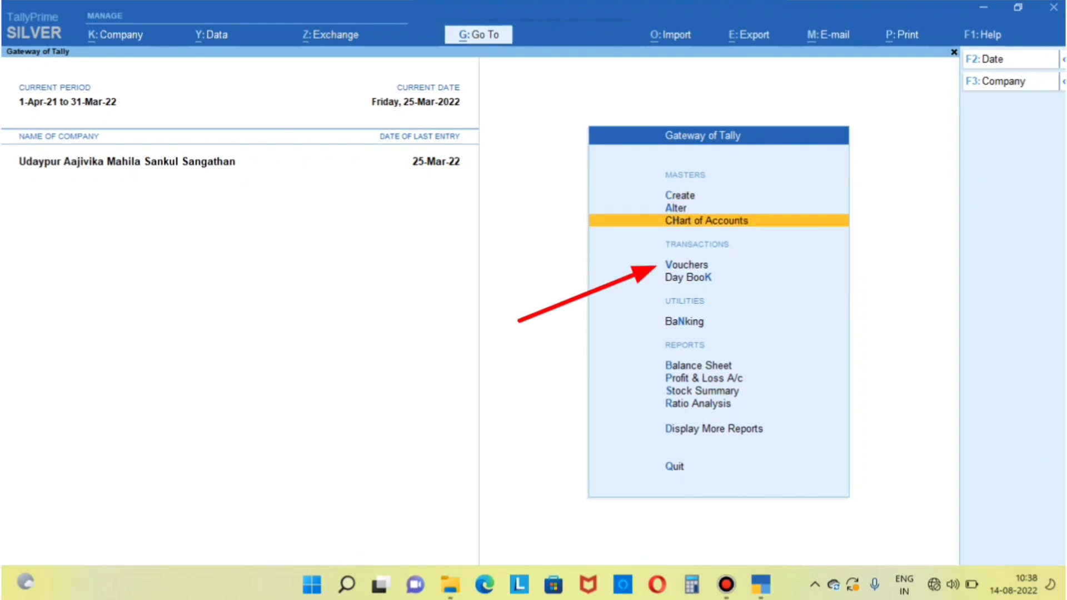
{"action": "key", "text": "Up"}
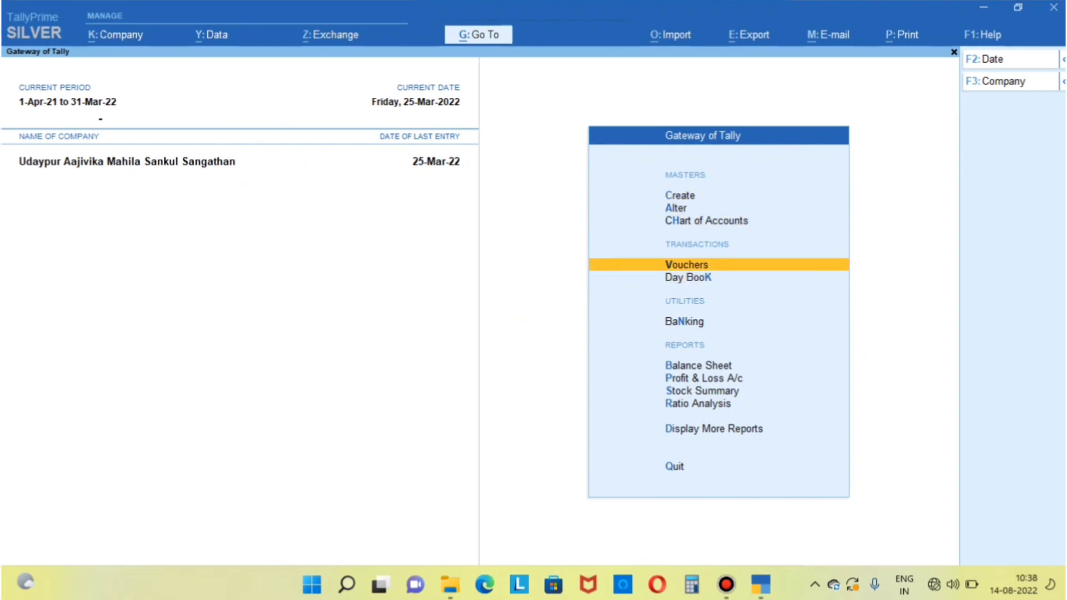
{"action": "key", "text": "Return"}
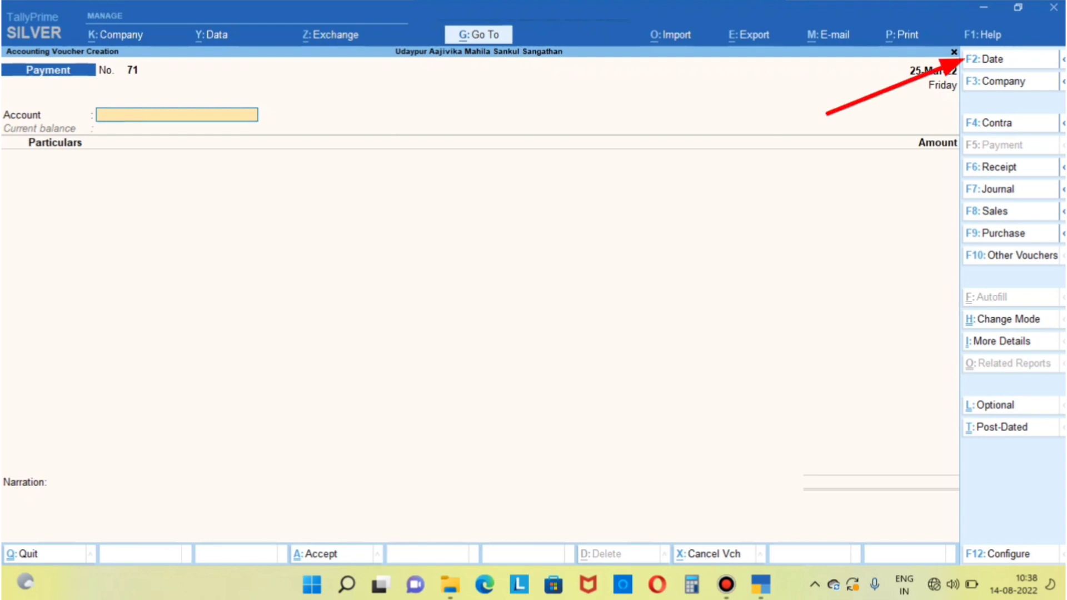
Set the voucher date to 26/3/22.
{"action": "key", "text": "F2"}
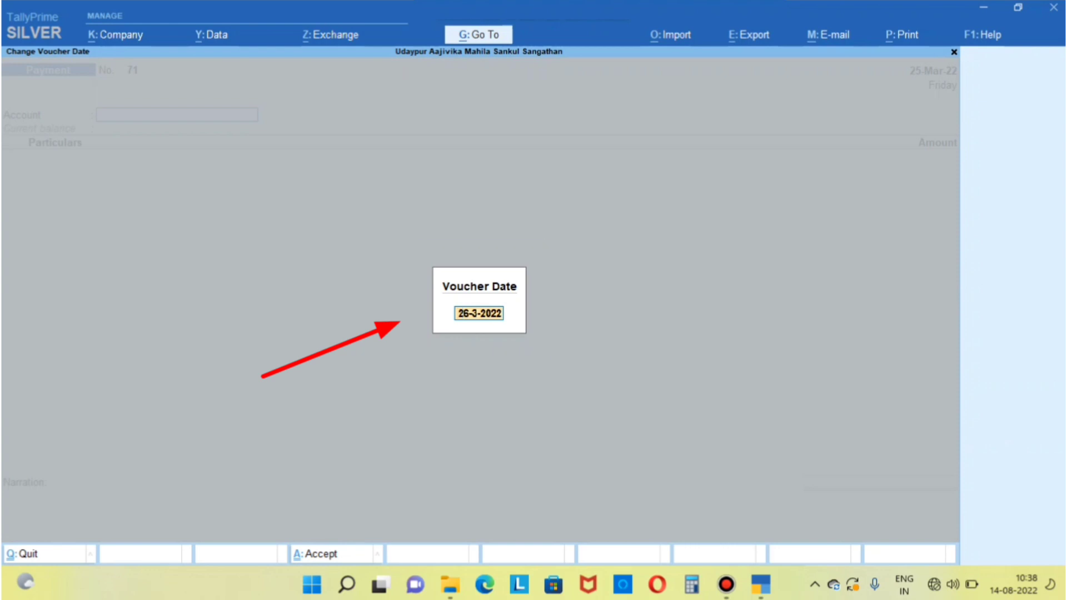
{"action": "type", "text": "26"}
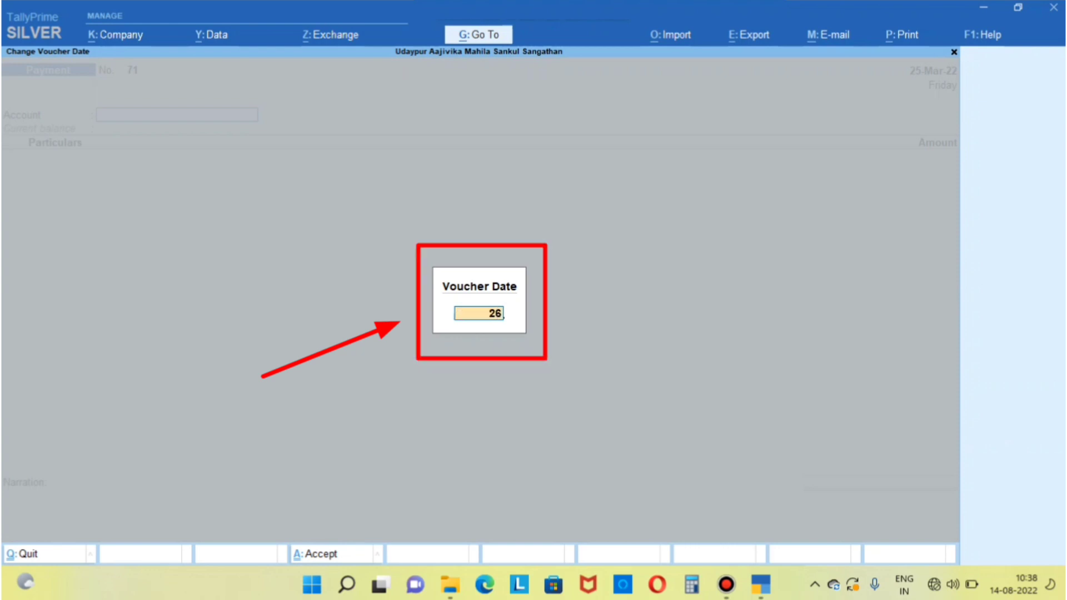
{"action": "type", "text": "/3/22"}
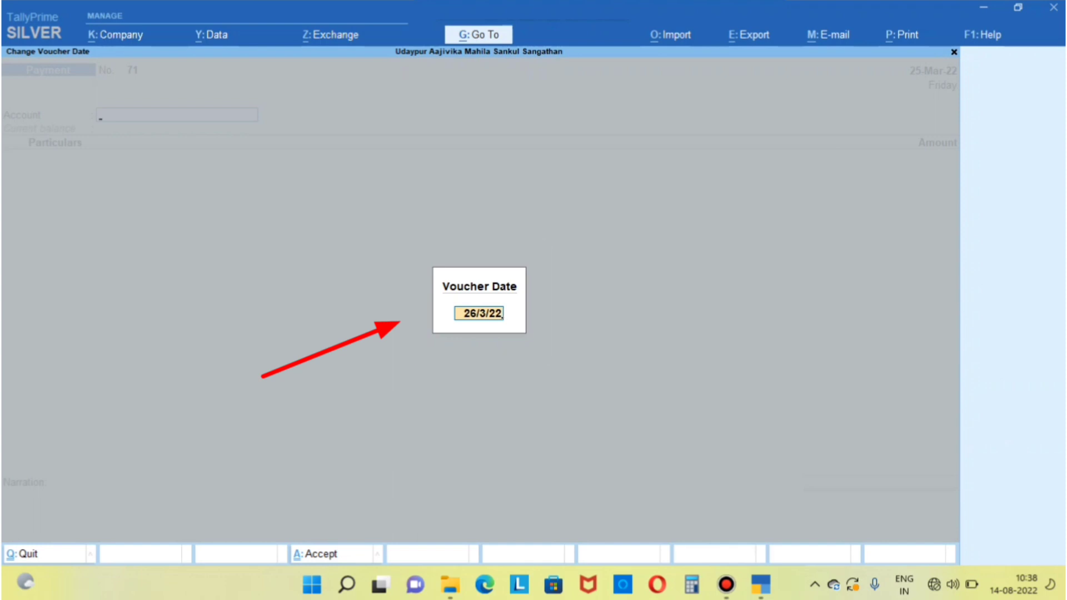
{"action": "key", "text": "Return"}
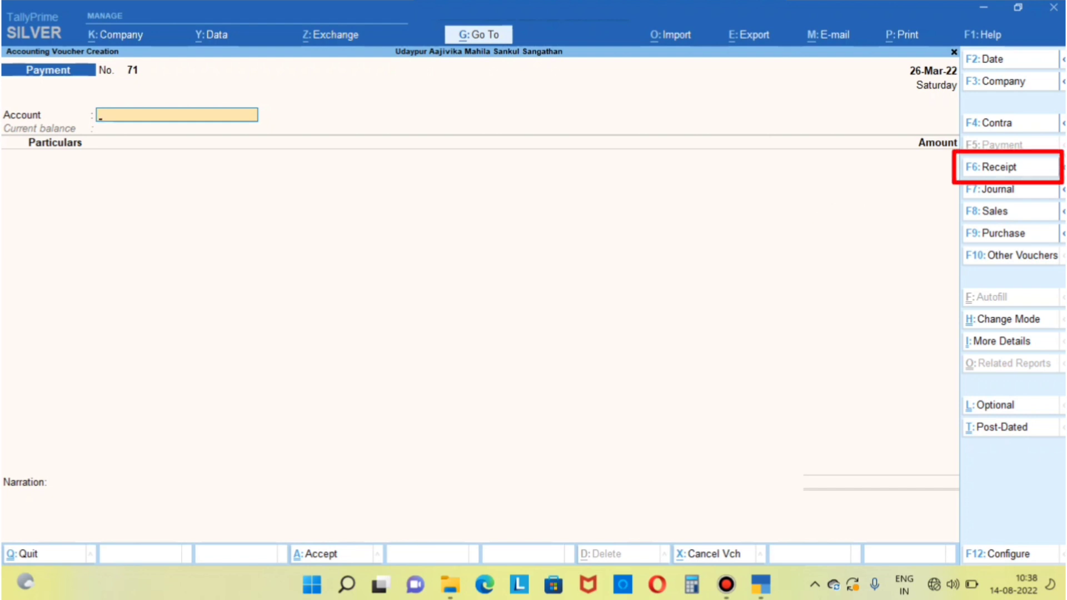
Change the voucher type to Receipt and choose Cash A/c as its account.
{"action": "key", "text": "F6"}
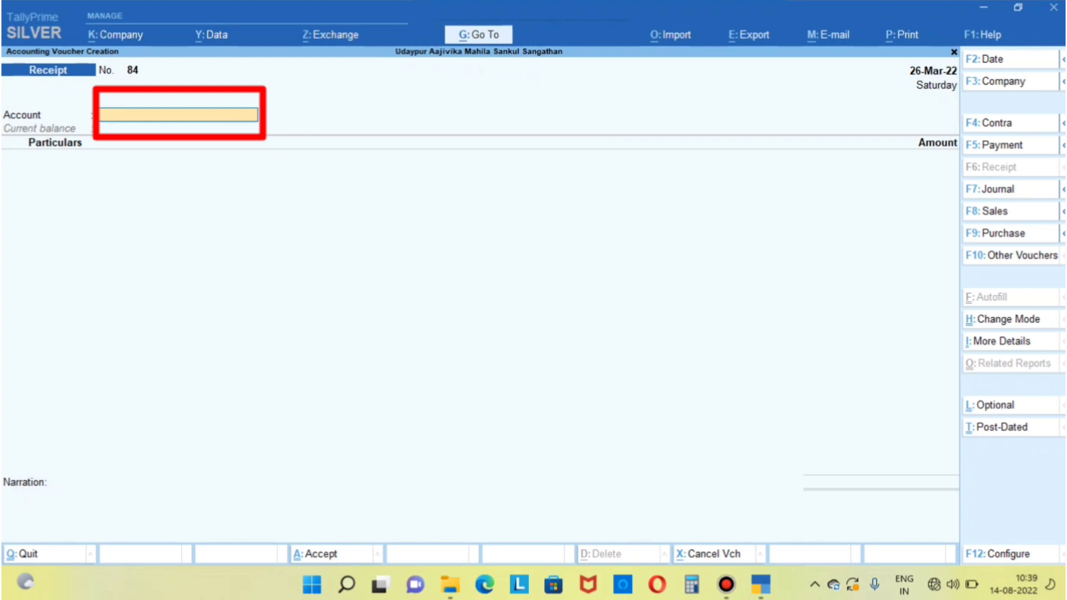
{"action": "key", "text": "space"}
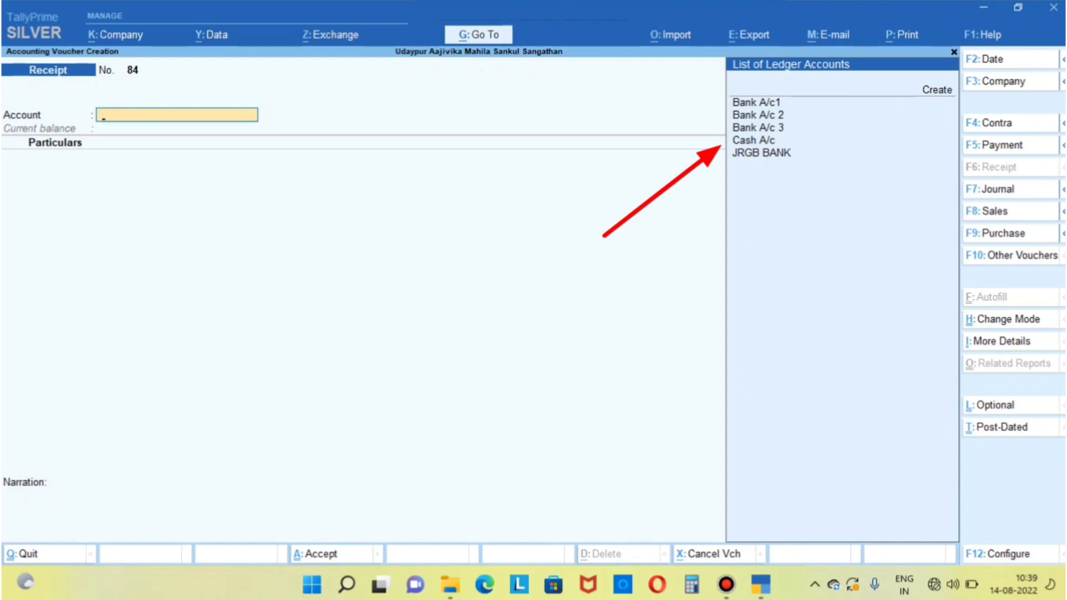
{"action": "key", "text": "Down"}
{"action": "key", "text": "Down"}
{"action": "key", "text": "Down"}
{"action": "key", "text": "Down"}
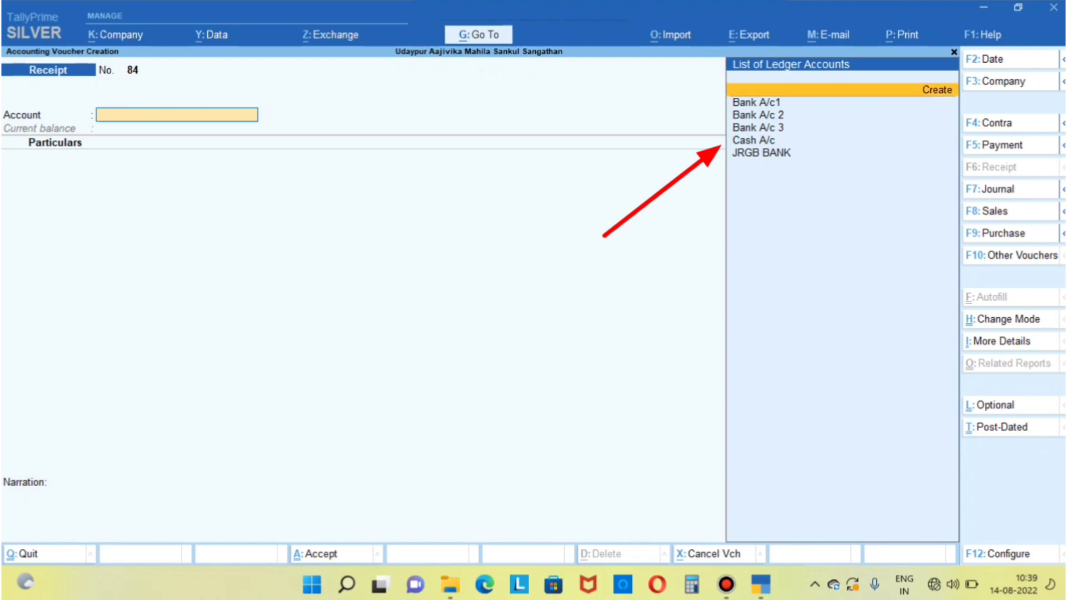
{"action": "key", "text": "Down"}
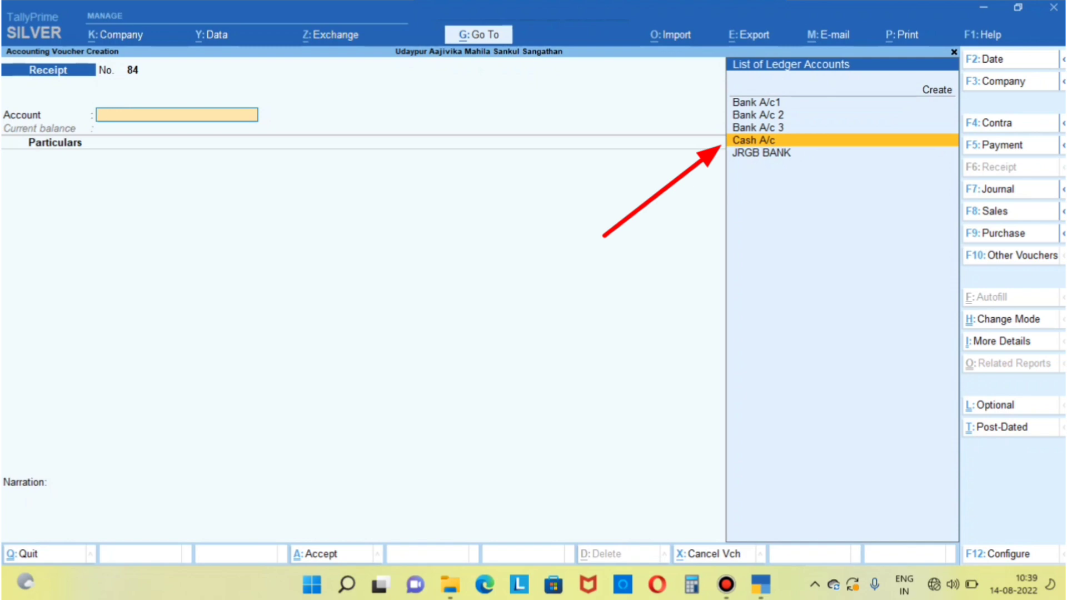
{"action": "key", "text": "Return"}
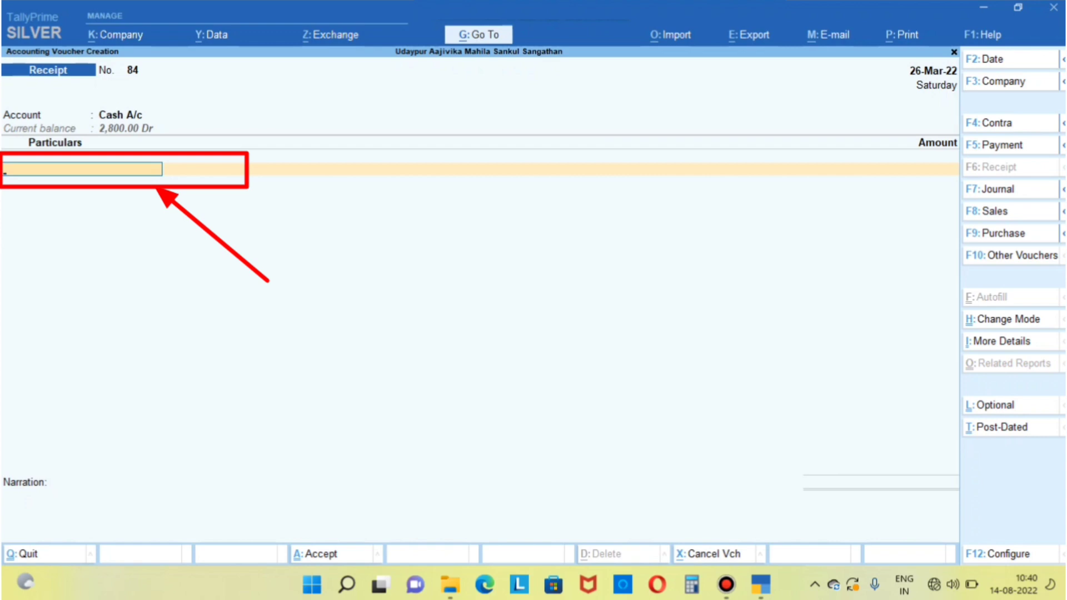
Add the Savings A/C ledger as the receipt's first particular with an amount of 100.
{"action": "type", "text": "SAV"}
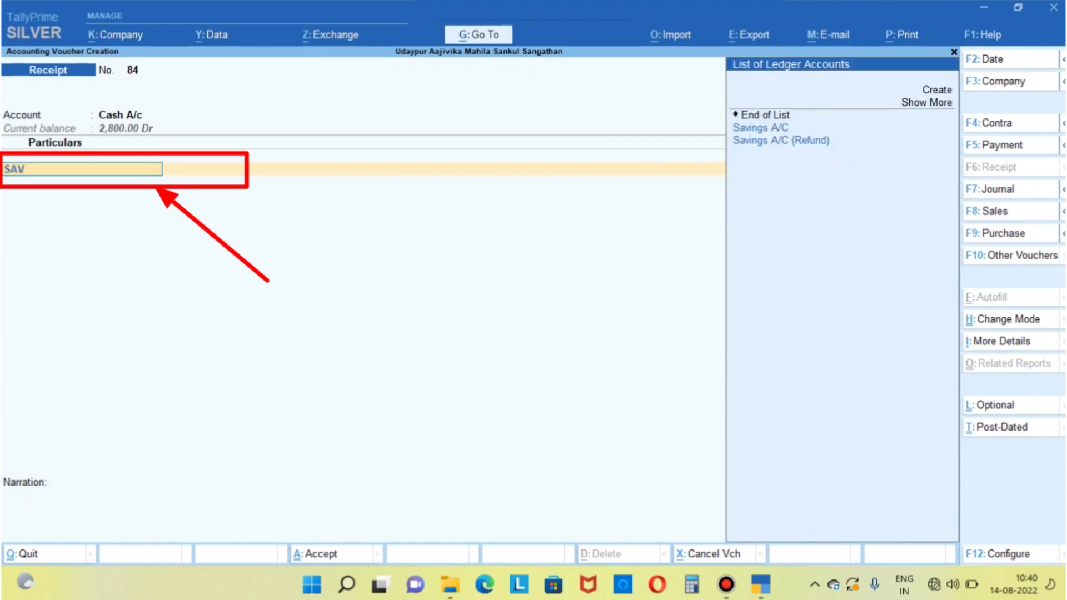
{"action": "type", "text": "IN"}
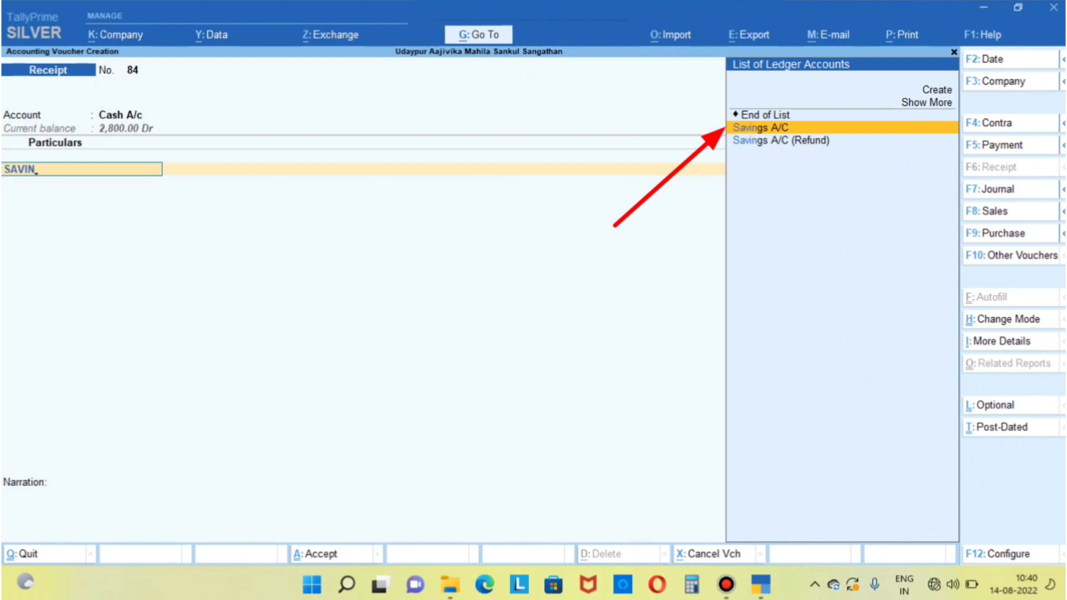
{"action": "key", "text": "Return"}
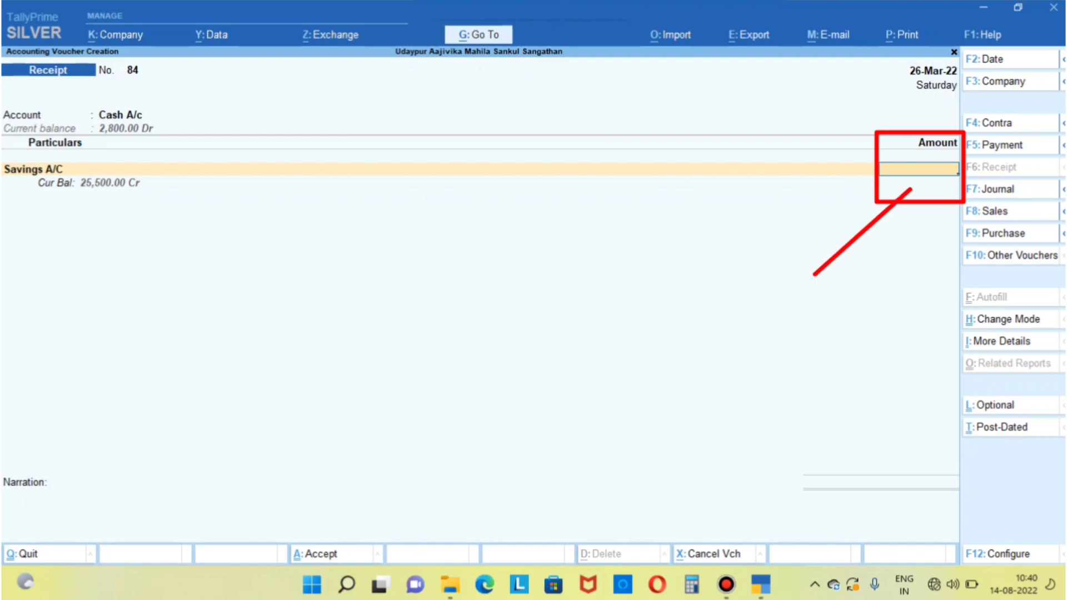
{"action": "type", "text": "100"}
{"action": "key", "text": "Return"}
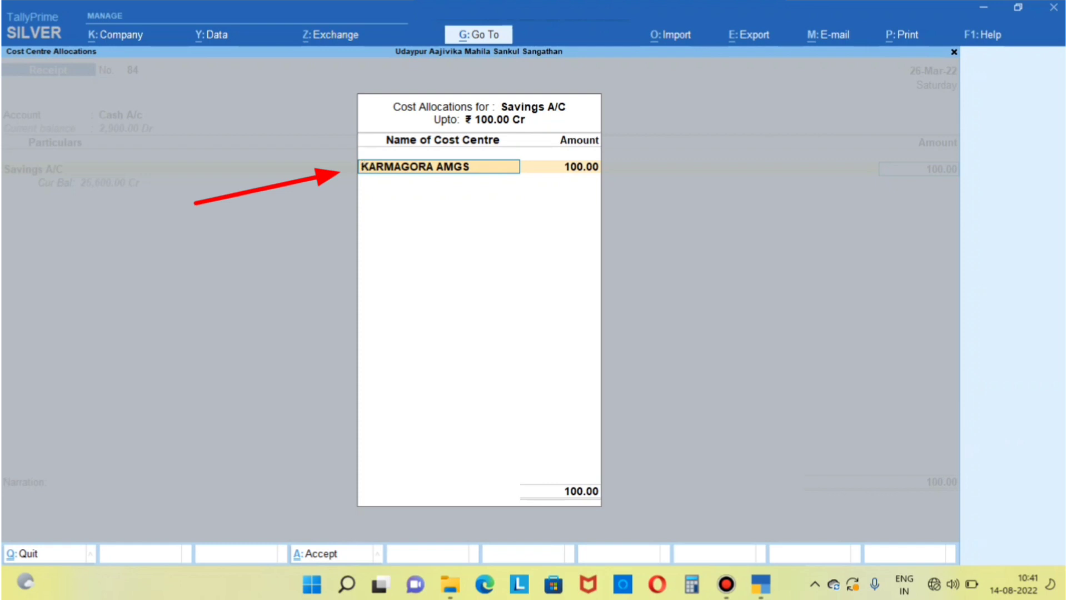
Allocate the full 100.00 of the Savings A/C entry to the cost centre BELTAND AMGS.
{"action": "type", "text": "BEL"}
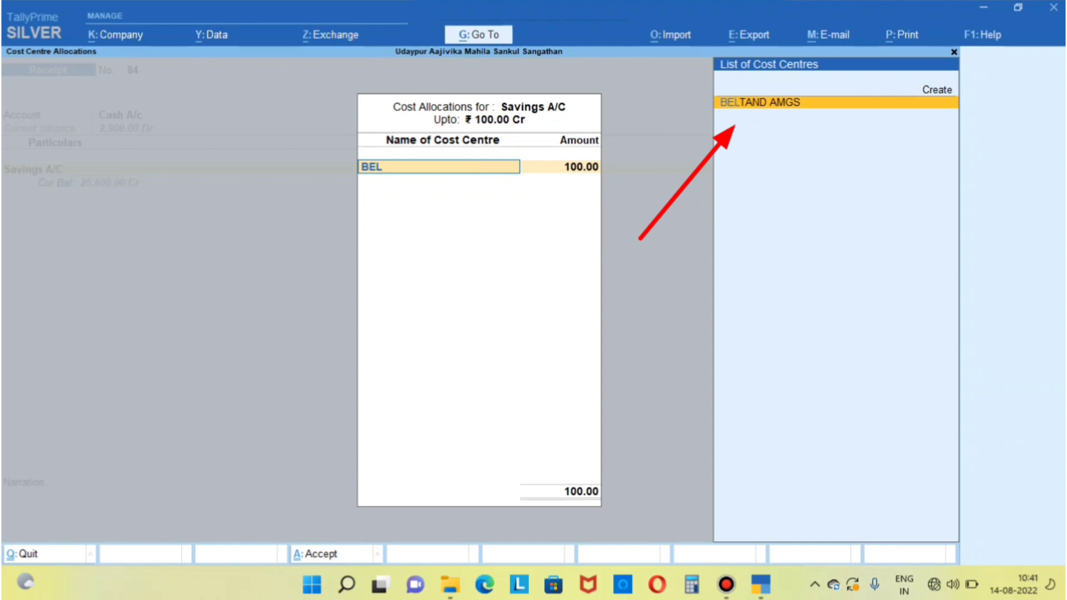
{"action": "key", "text": "Return"}
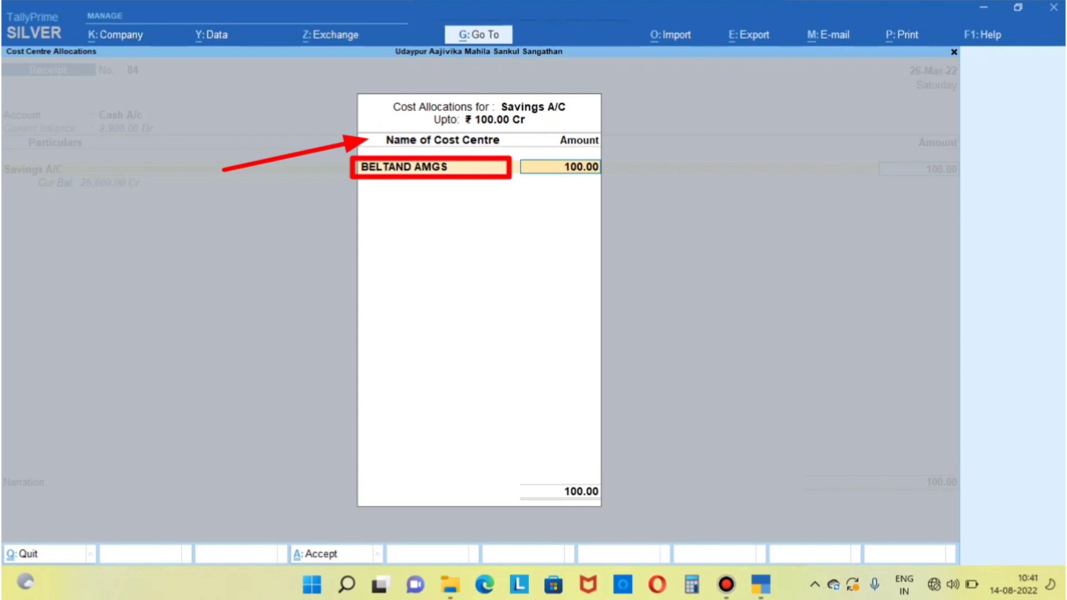
{"action": "key", "text": "Return"}
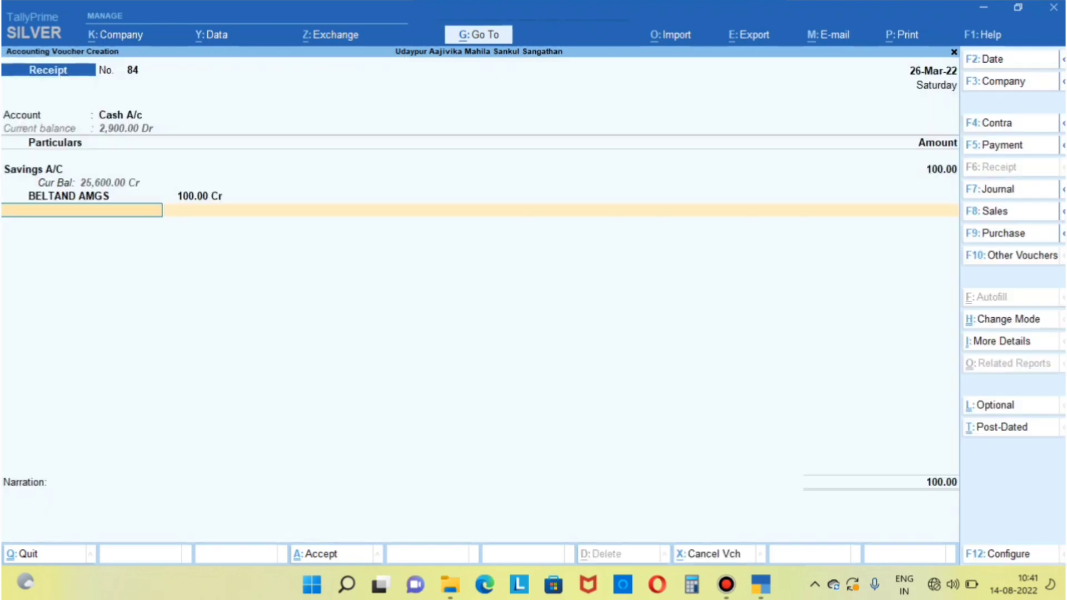
Finish the particulars, enter the narration "Beltand VO se bachat jama huwa." and save the receipt voucher.
{"action": "key", "text": "Return"}
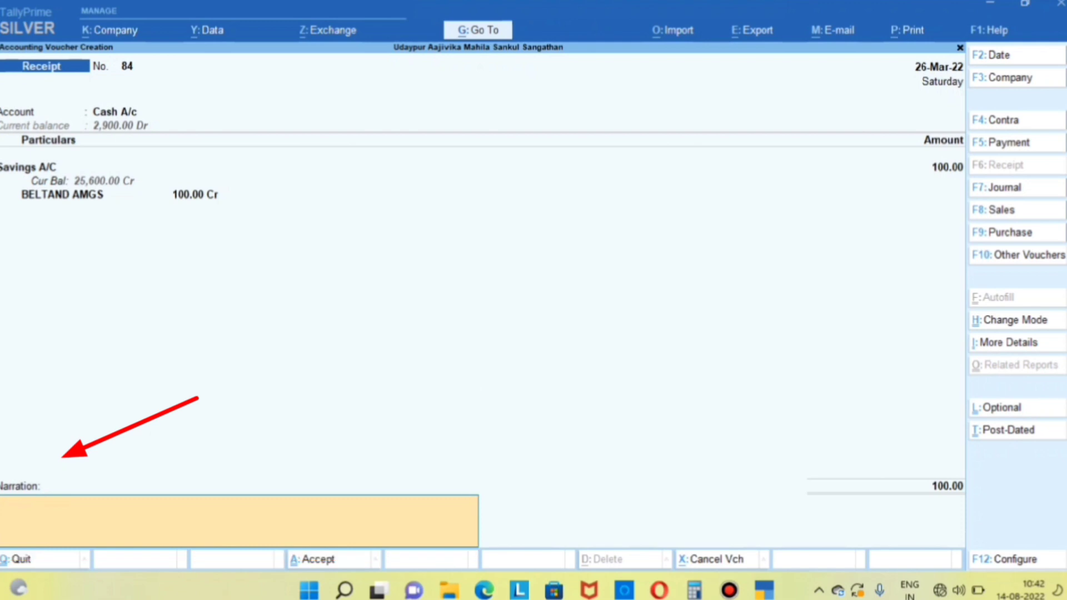
{"action": "type", "text": "Beltand VO se bachat jama huwa."}
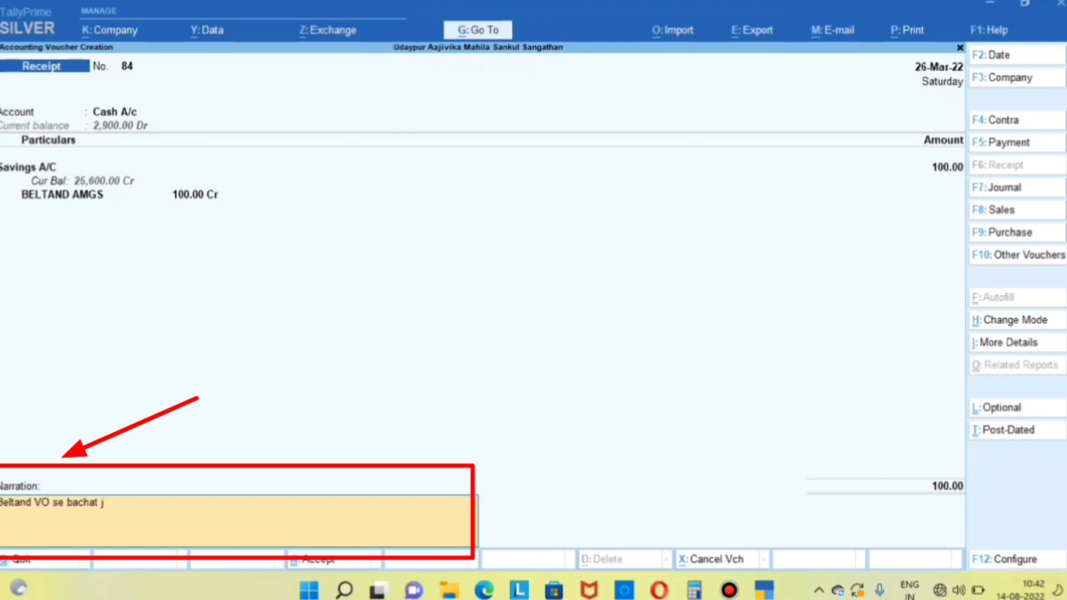
{"action": "key", "text": "Return"}
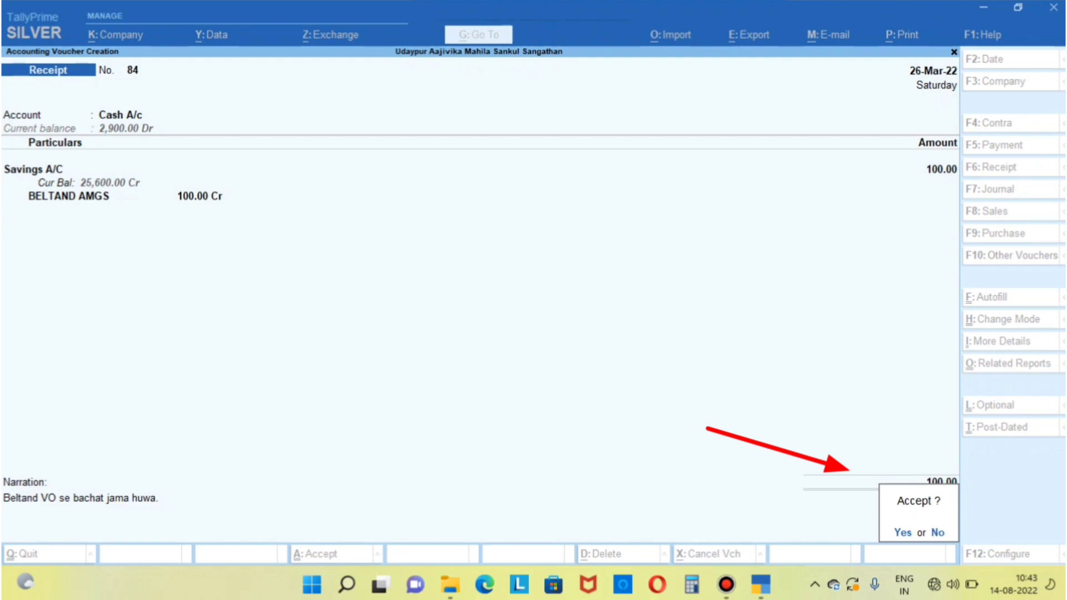
{"action": "key", "text": "y"}
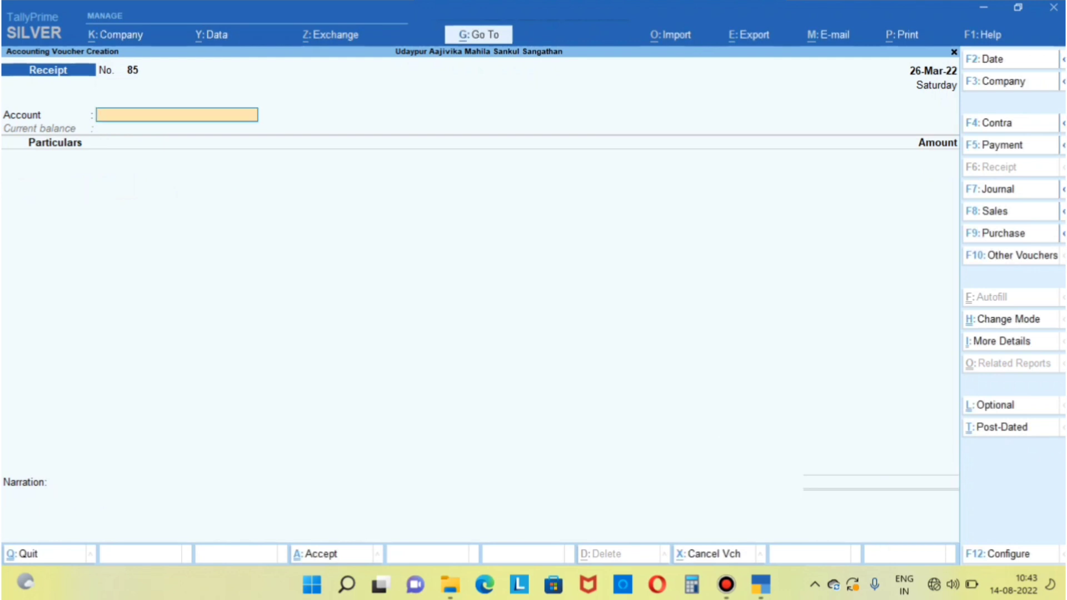